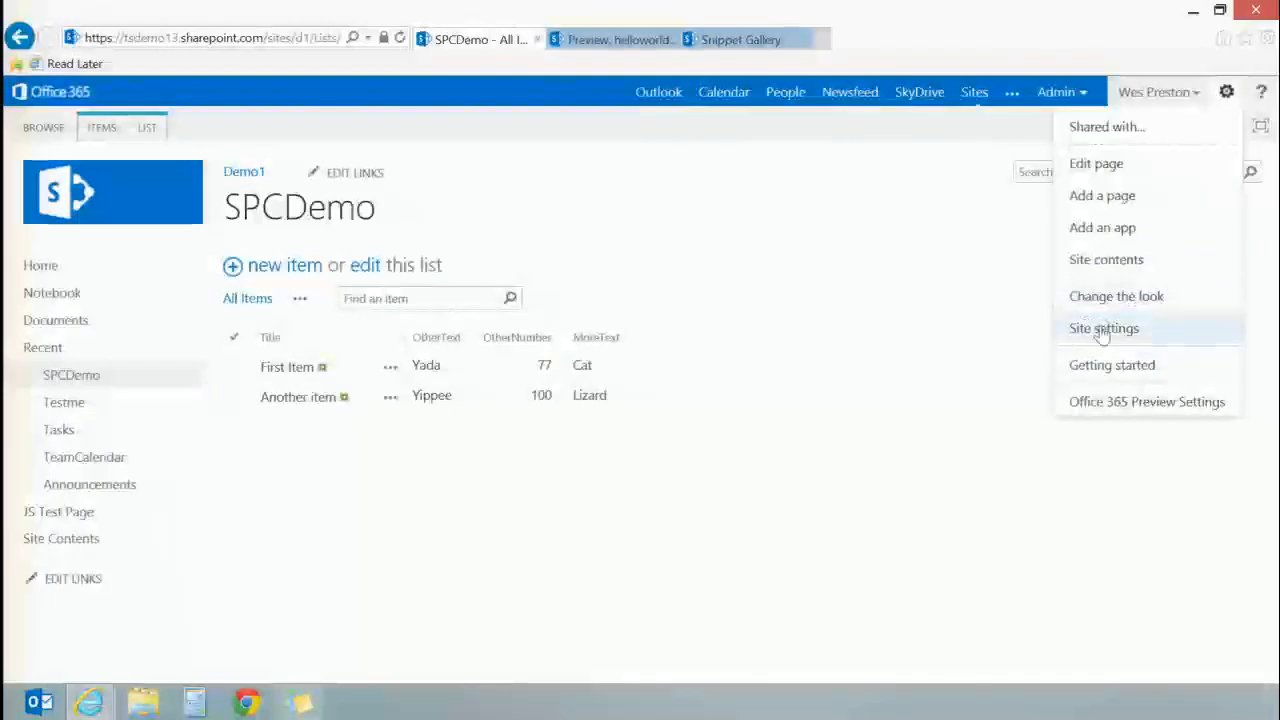
# Step: Open the properties of csr_overridable_demo1.js in the site's Master Page Gallery for editing
pyautogui.click(1109, 329)
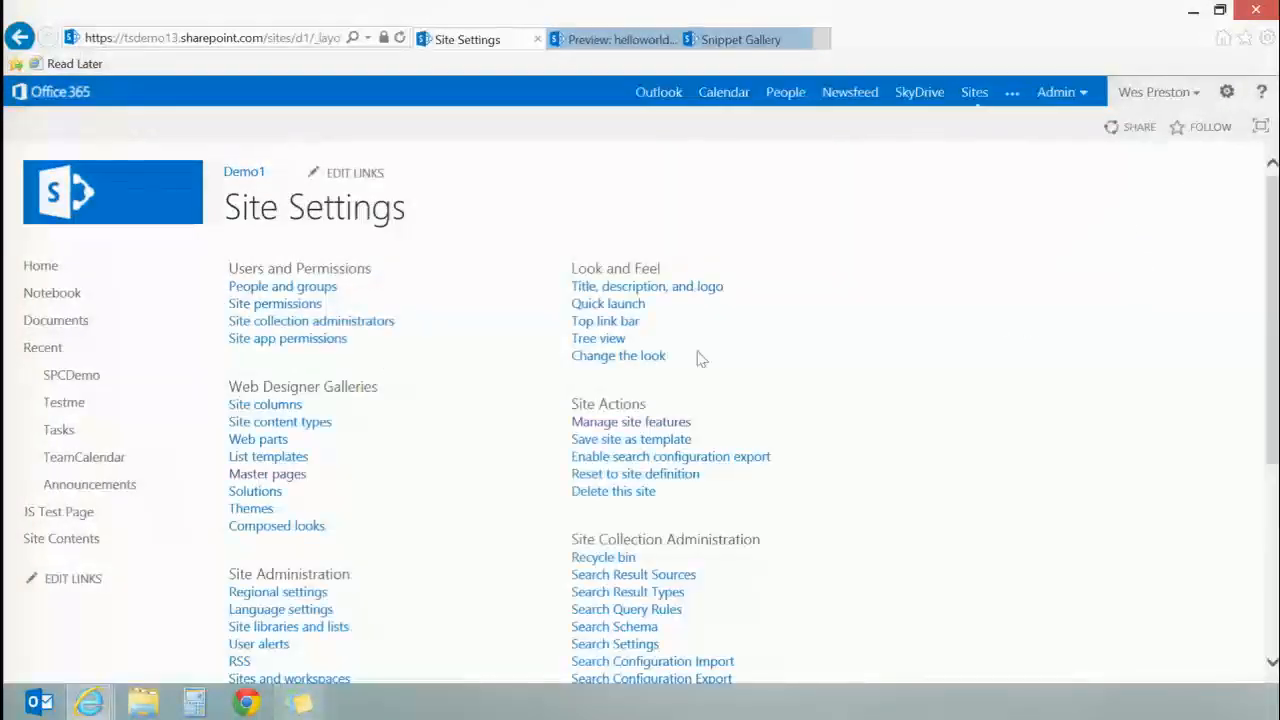
pyautogui.click(272, 477)
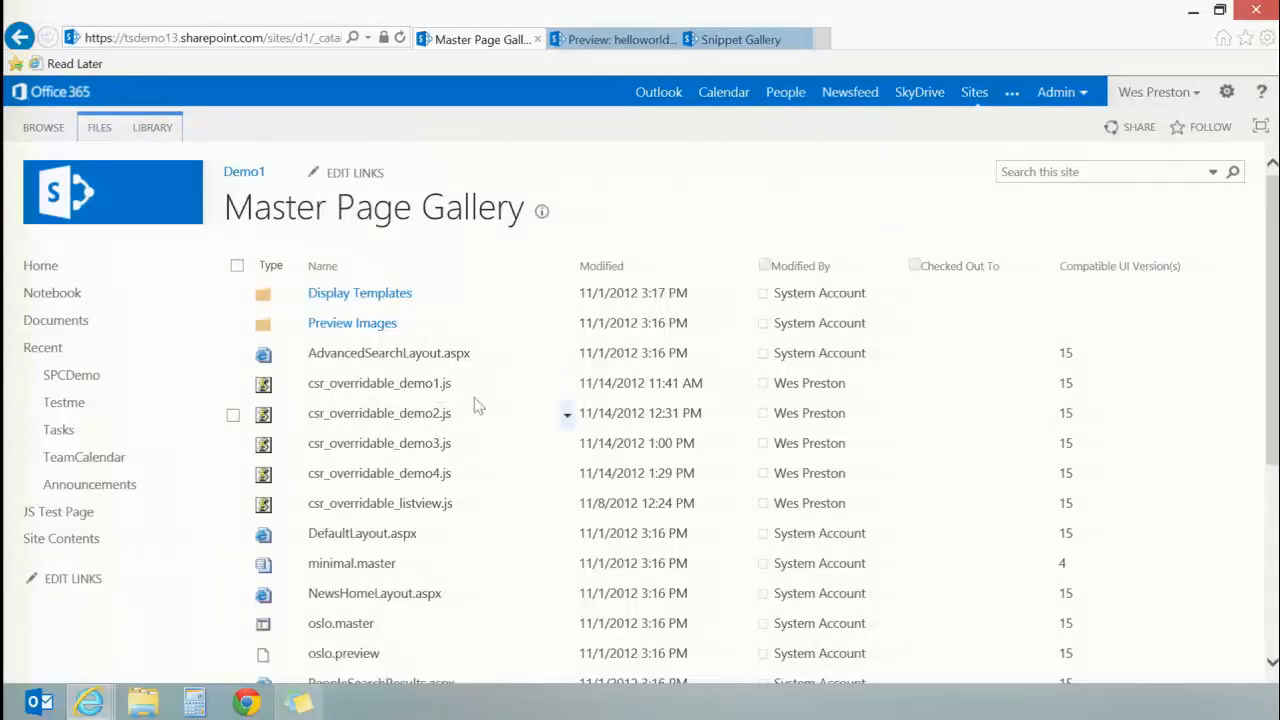
pyautogui.click(567, 387)
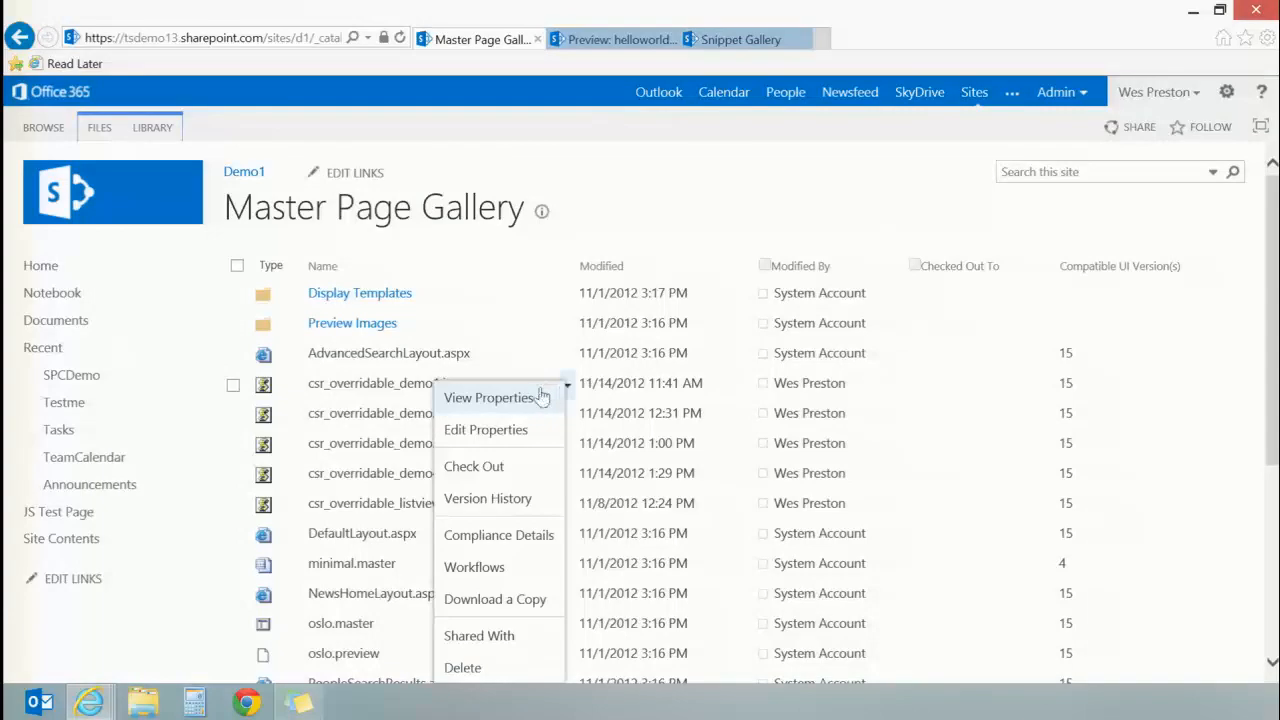
pyautogui.click(505, 430)
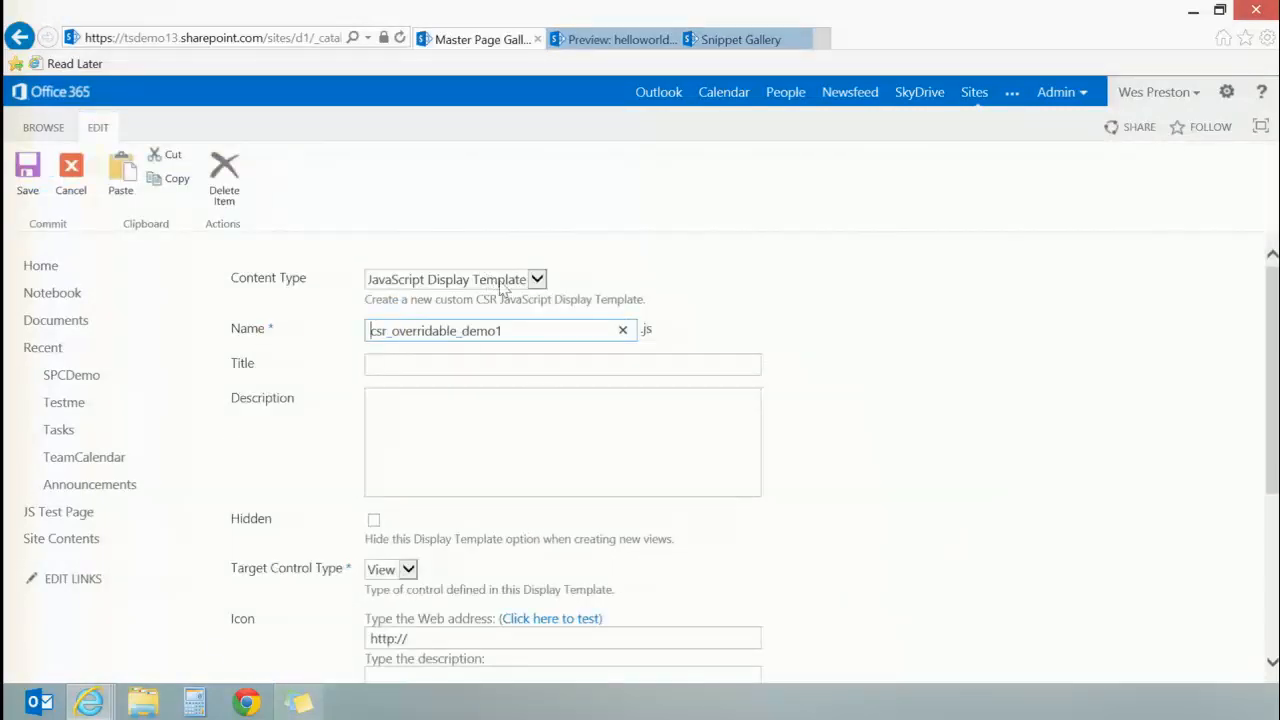
# Step: Examine the available options for the file's Content Type and Target Control Type without changing them
pyautogui.click(538, 280)
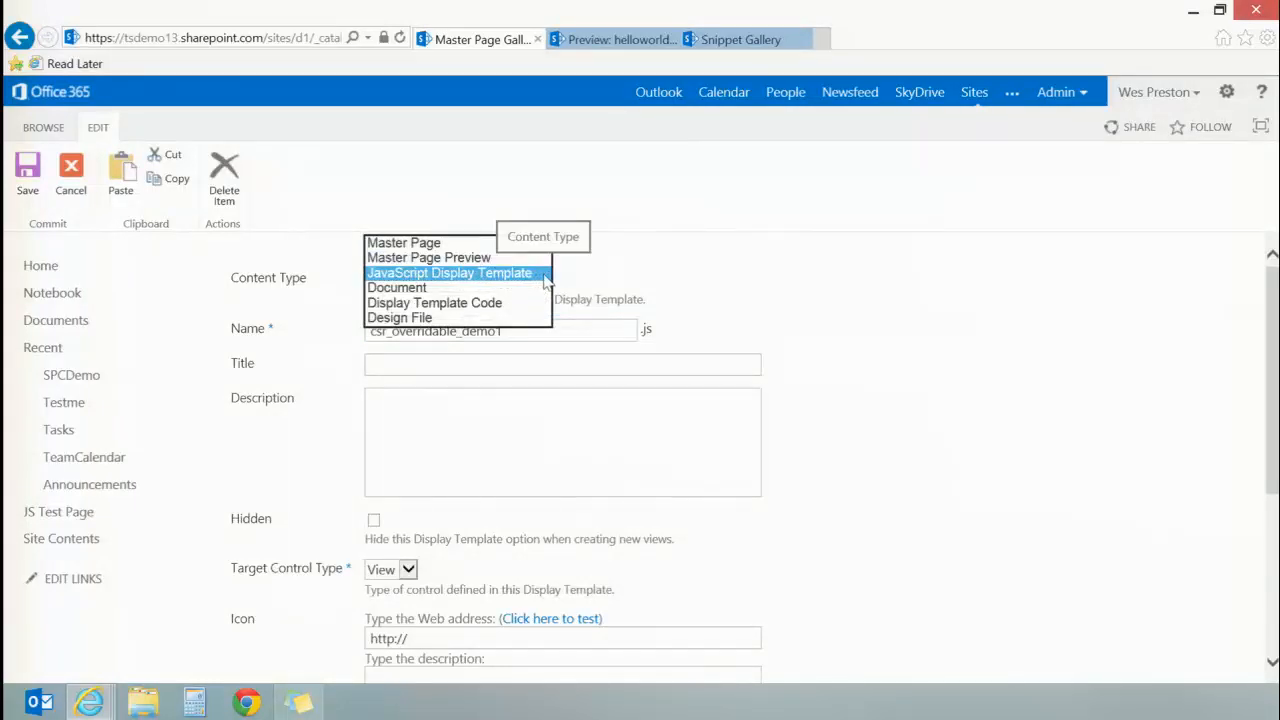
pyautogui.click(588, 281)
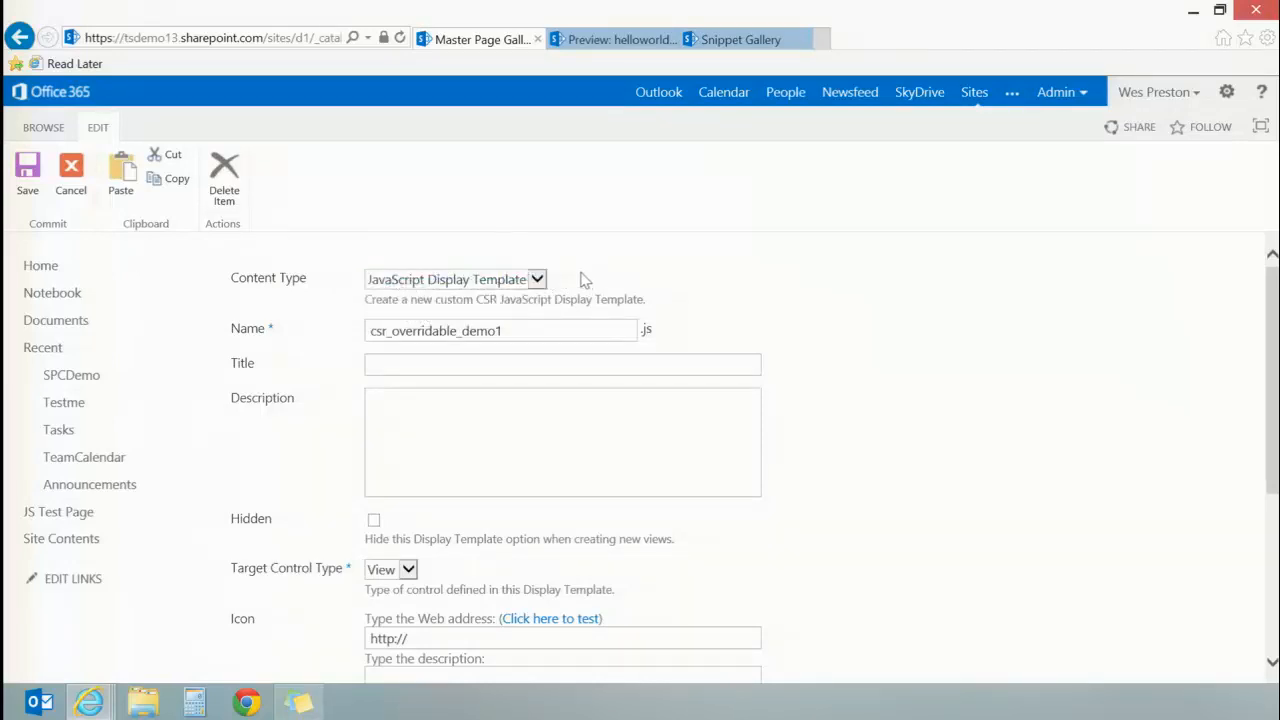
pyautogui.scroll(-1, 725, 312)
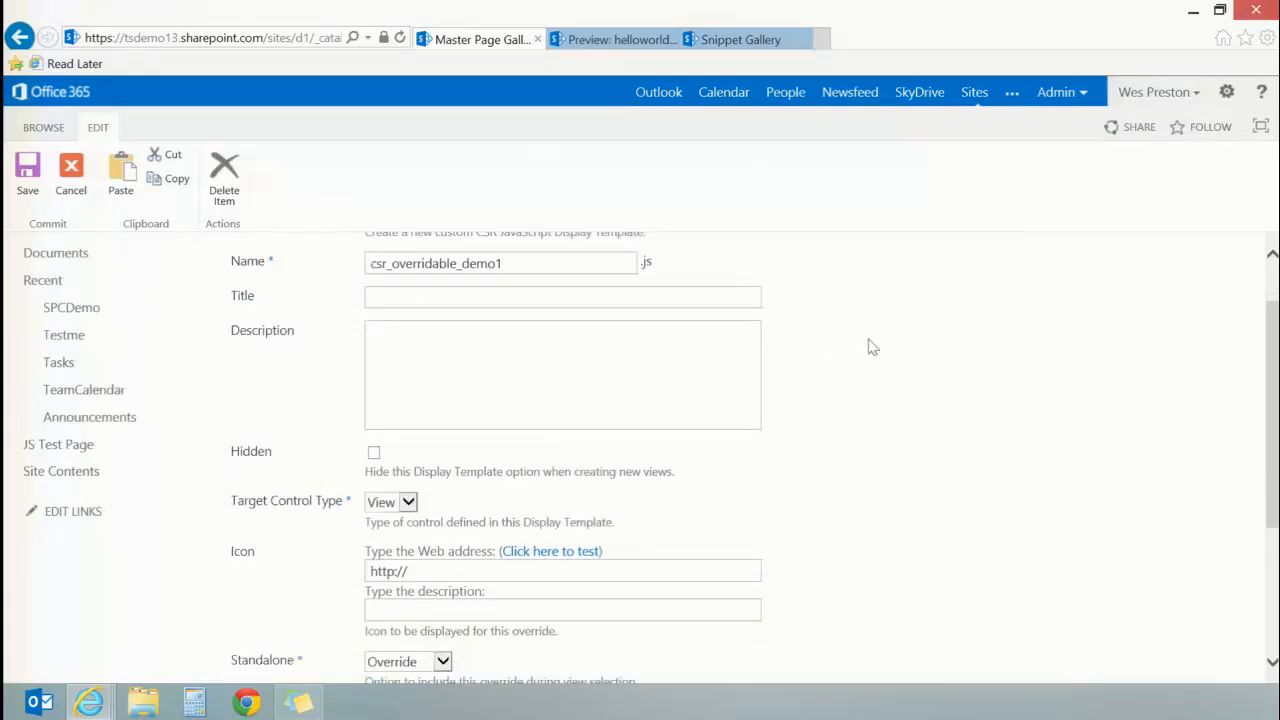
pyautogui.scroll(-1, 1262, 357)
pyautogui.scroll(-1, 1262, 380)
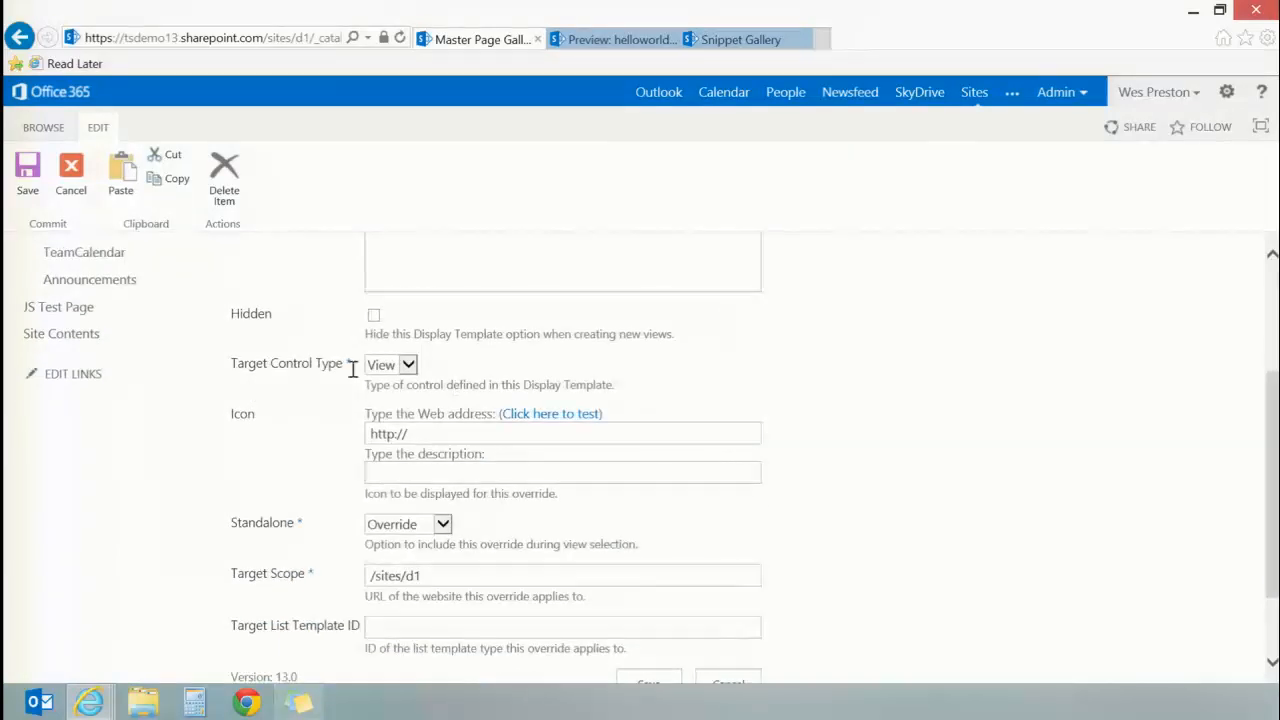
pyautogui.click(409, 366)
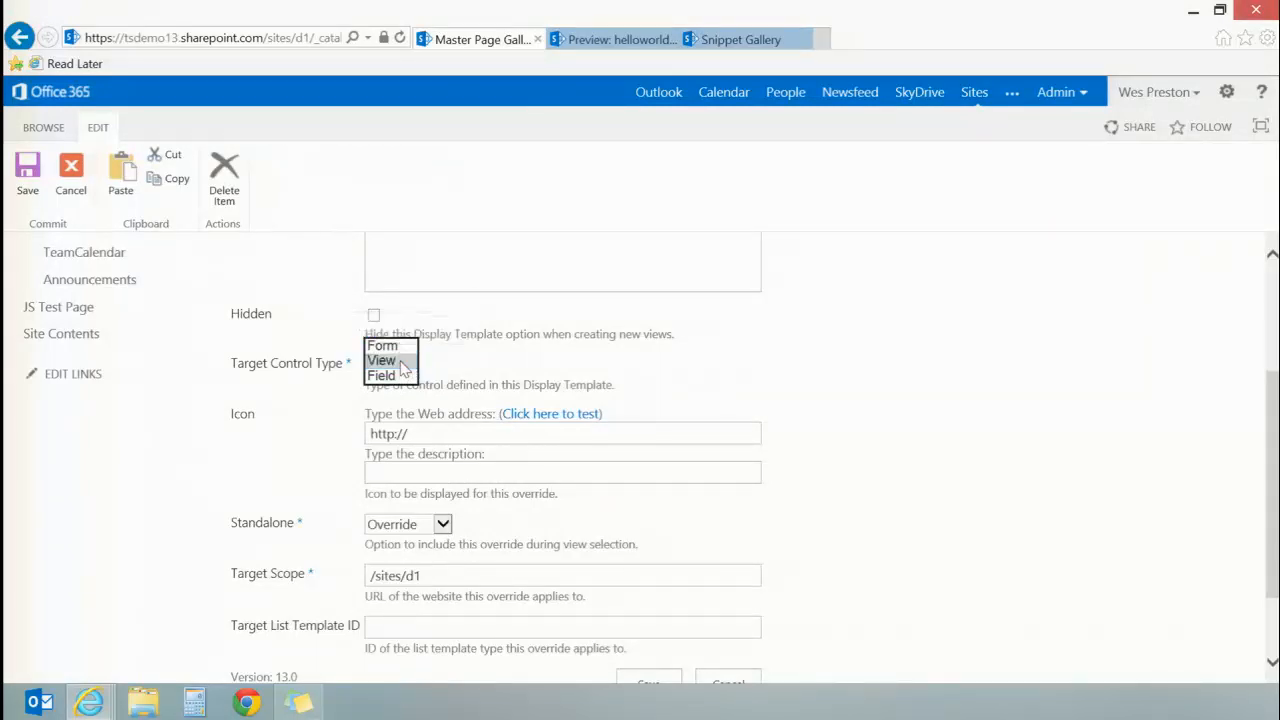
pyautogui.click(401, 363)
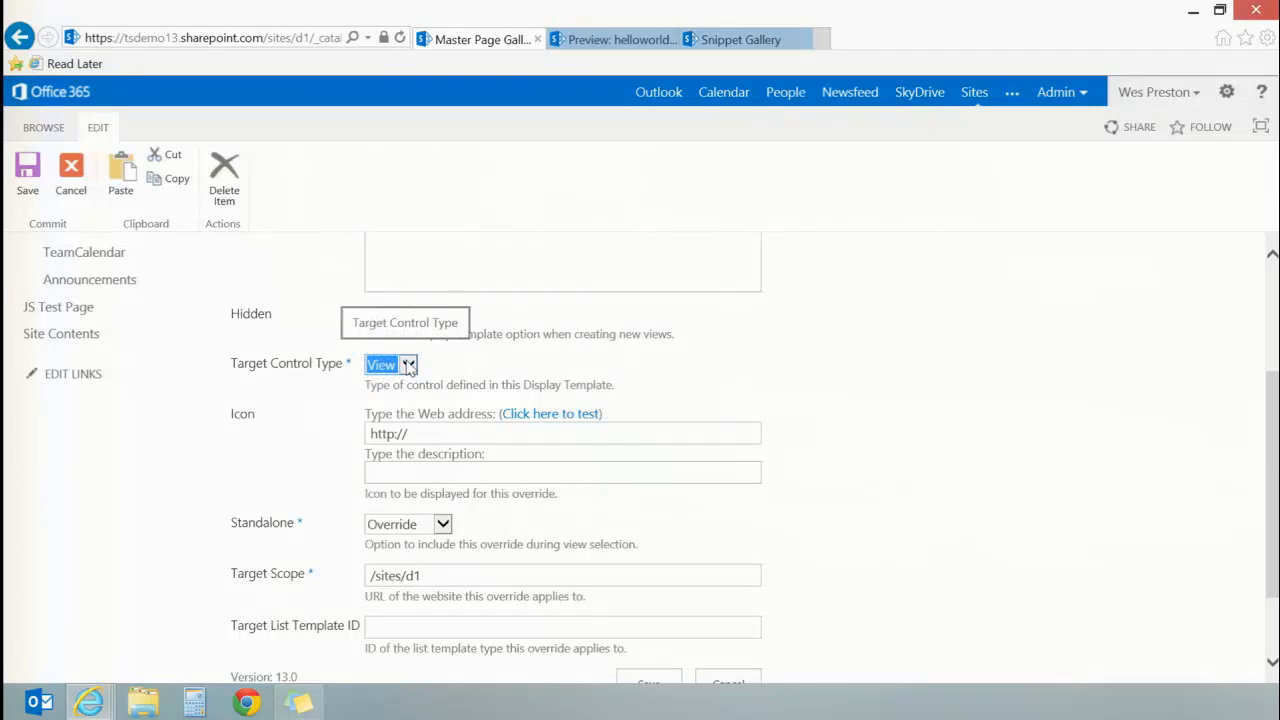
pyautogui.click(570, 365)
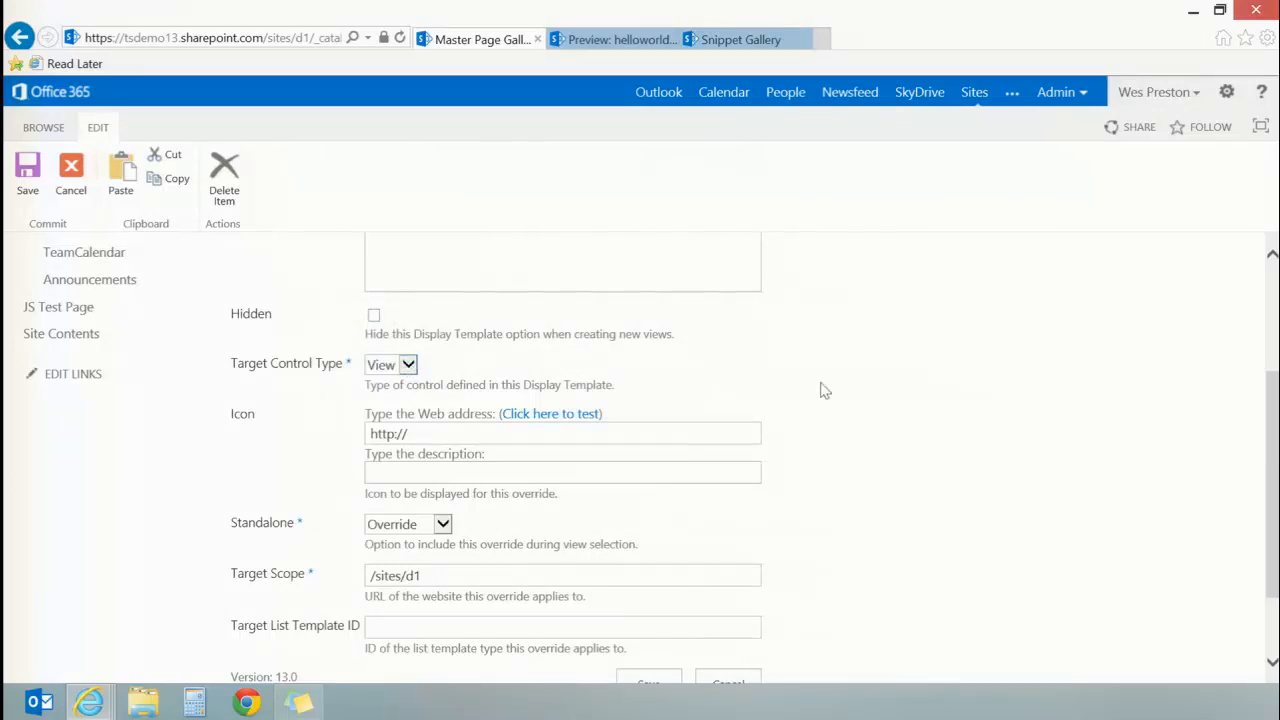
# Step: Review the Standalone options and the Target Scope URL, then close the properties form without saving
pyautogui.scroll(-2, 866, 431)
pyautogui.click(442, 423)
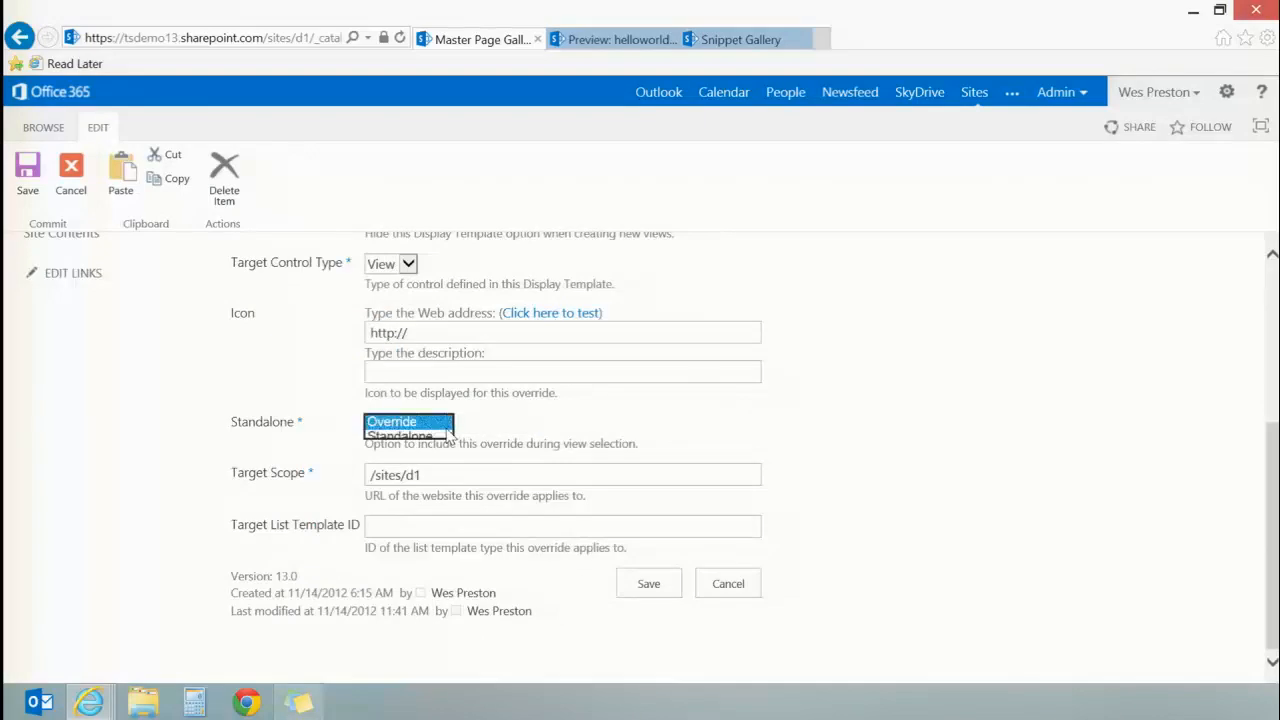
pyautogui.click(488, 424)
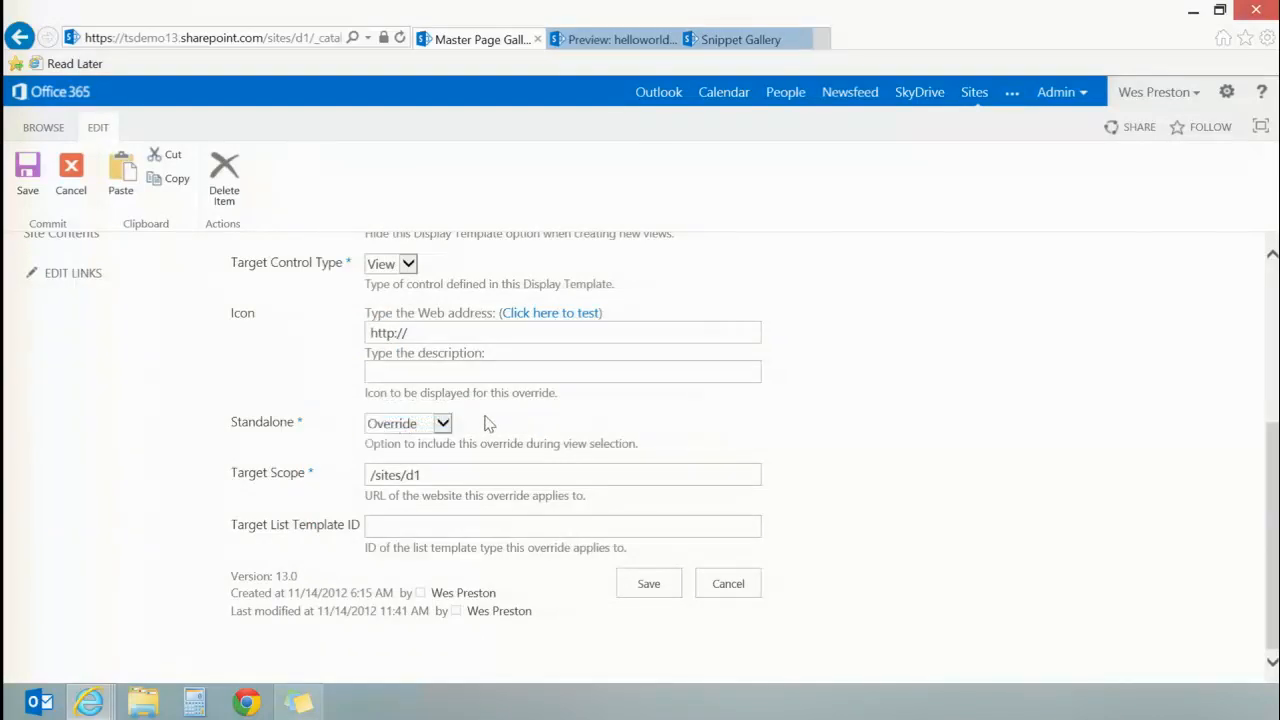
pyautogui.click(475, 473)
pyautogui.moveTo(434, 472); pyautogui.dragTo(360, 471)
pyautogui.click(476, 474)
pyautogui.moveTo(449, 477); pyautogui.dragTo(354, 477)
pyautogui.click(472, 475)
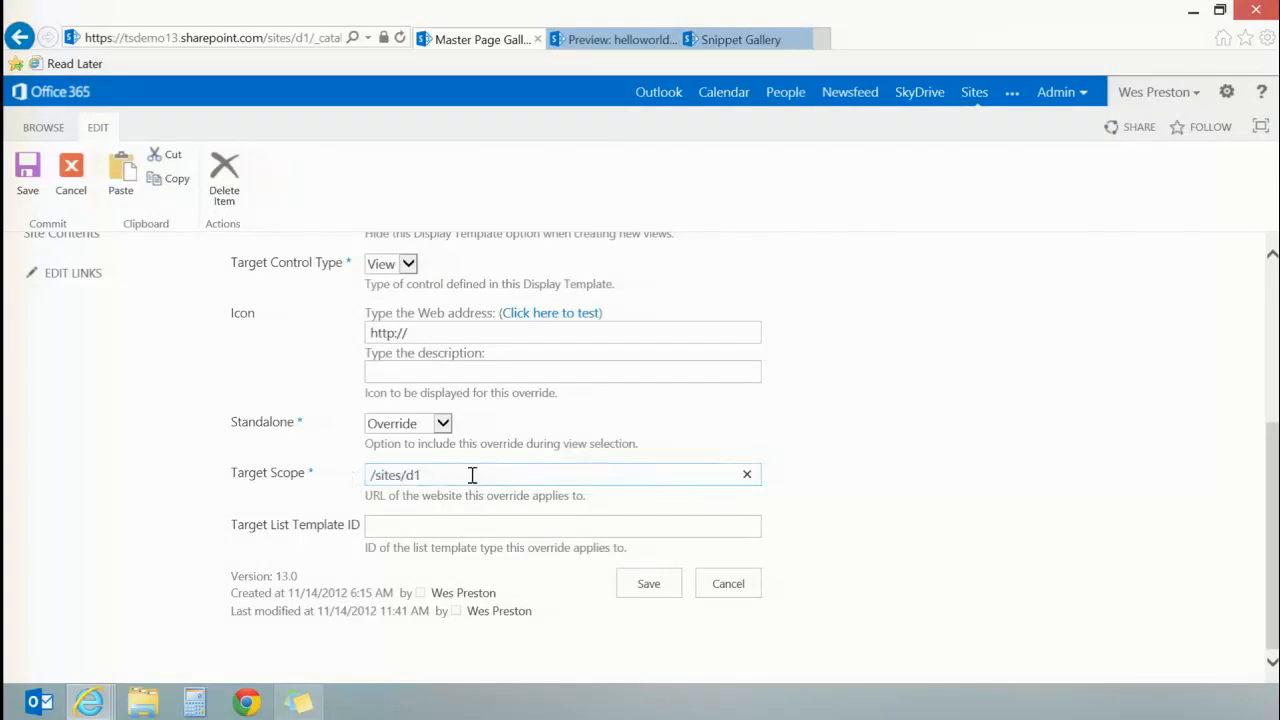
pyautogui.click(727, 586)
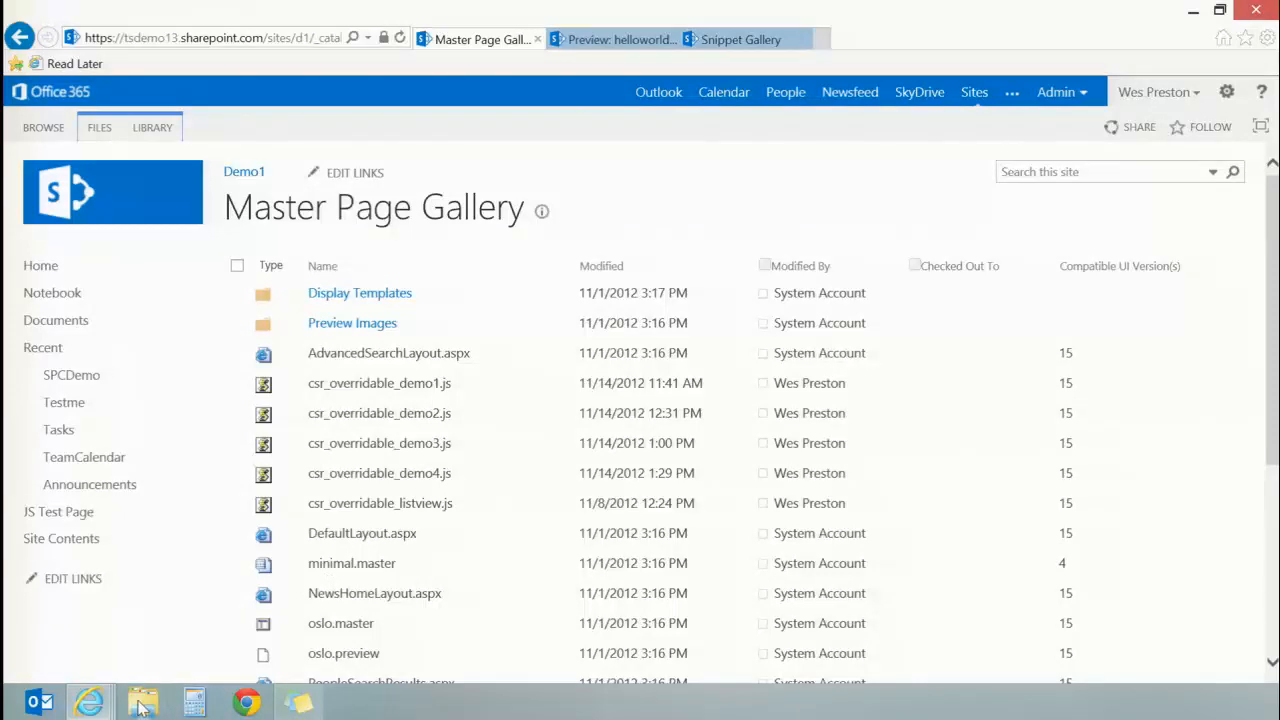
# Step: Bring the Master Page Gallery window back from the desktop and go to the SPCDemo list
pyautogui.click(1193, 10)
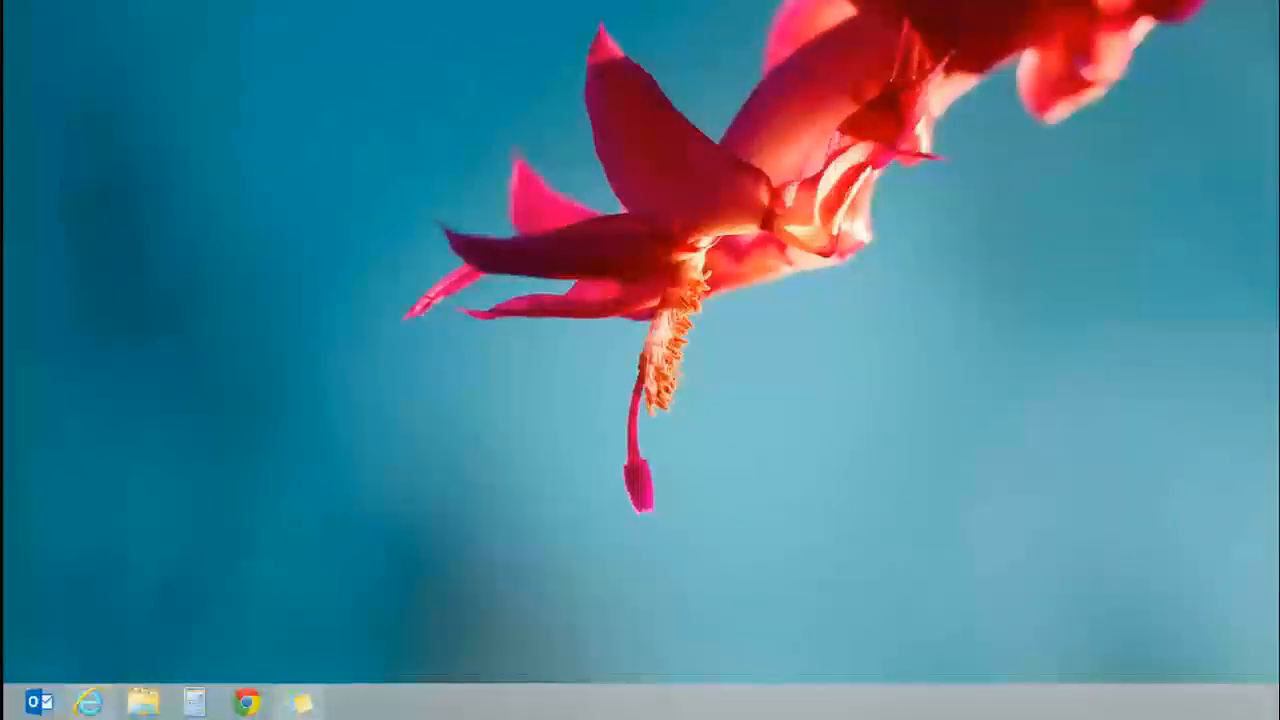
pyautogui.moveTo(88, 700)
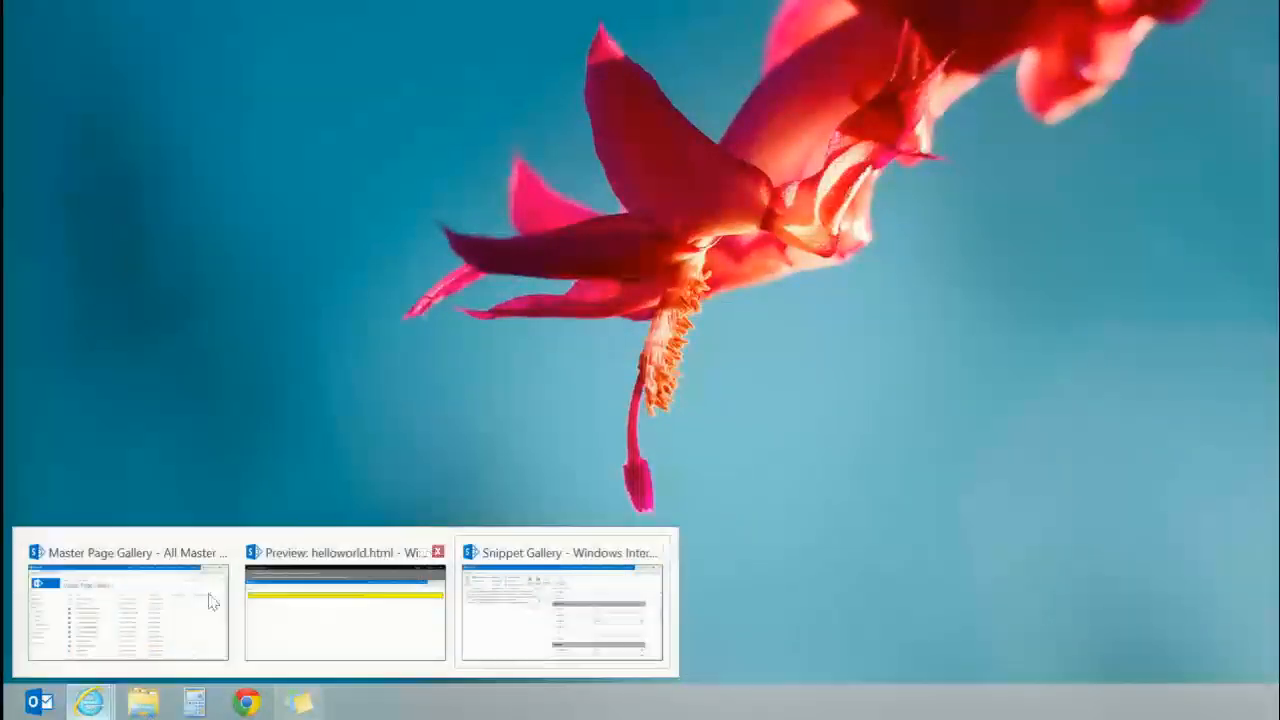
pyautogui.click(112, 625)
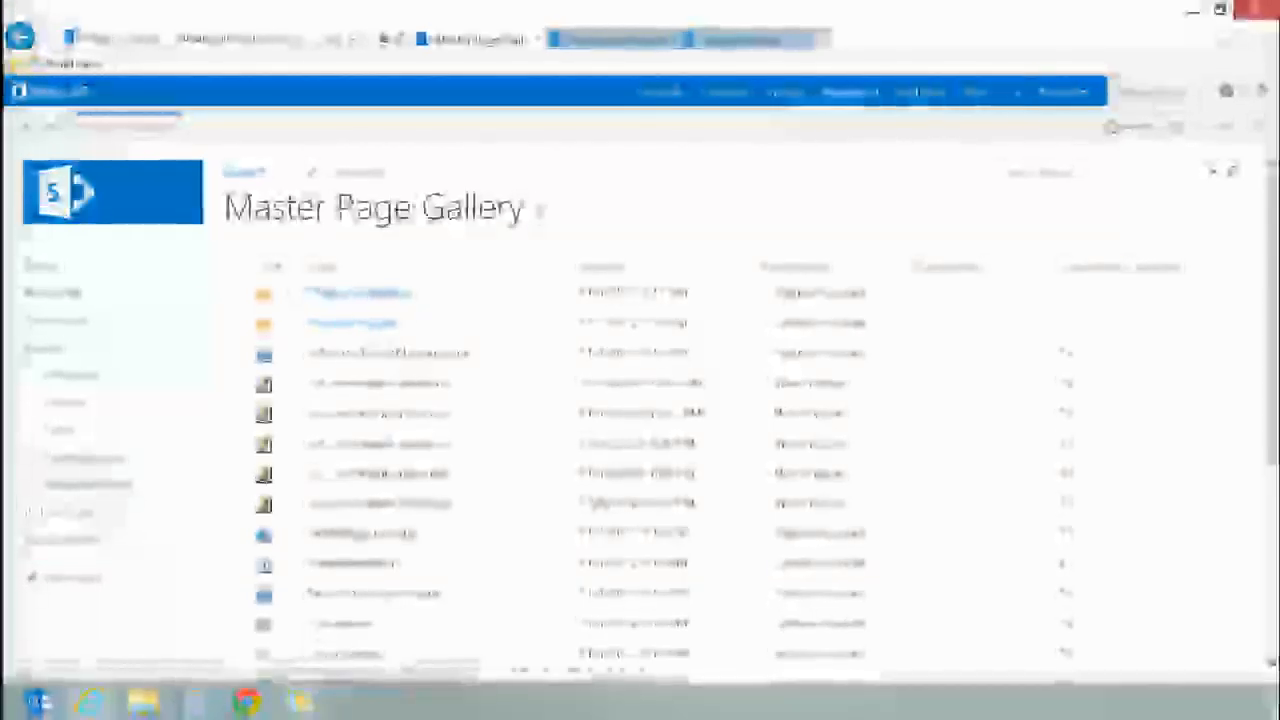
pyautogui.click(82, 375)
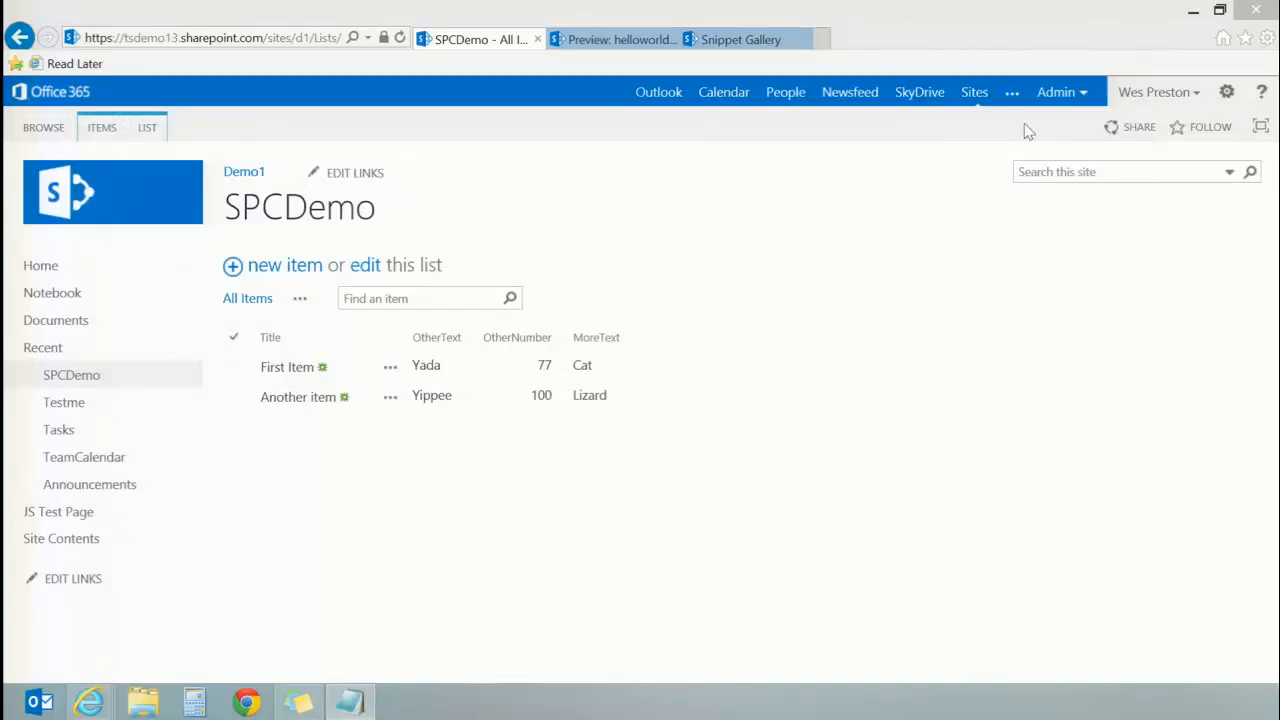
# Step: Put the SPCDemo list page into edit mode and open the properties of its list web part
pyautogui.click(1226, 92)
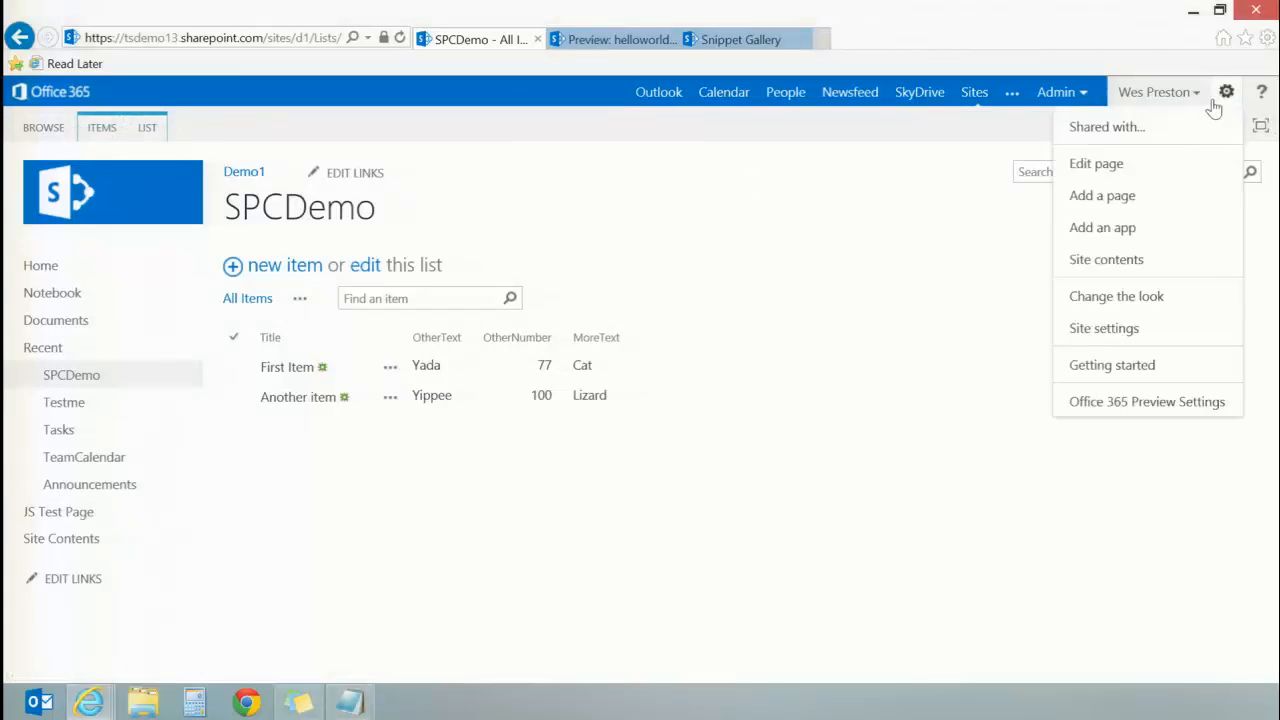
pyautogui.click(1153, 168)
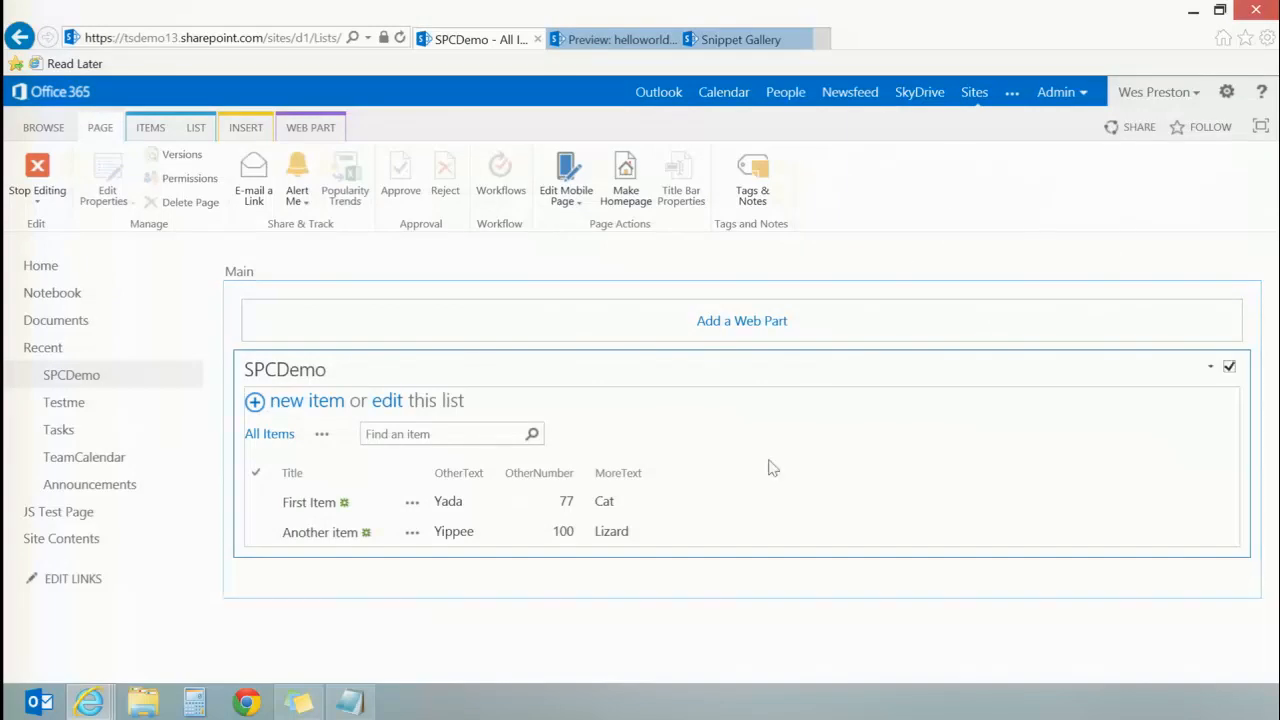
pyautogui.click(1211, 369)
pyautogui.click(1158, 490)
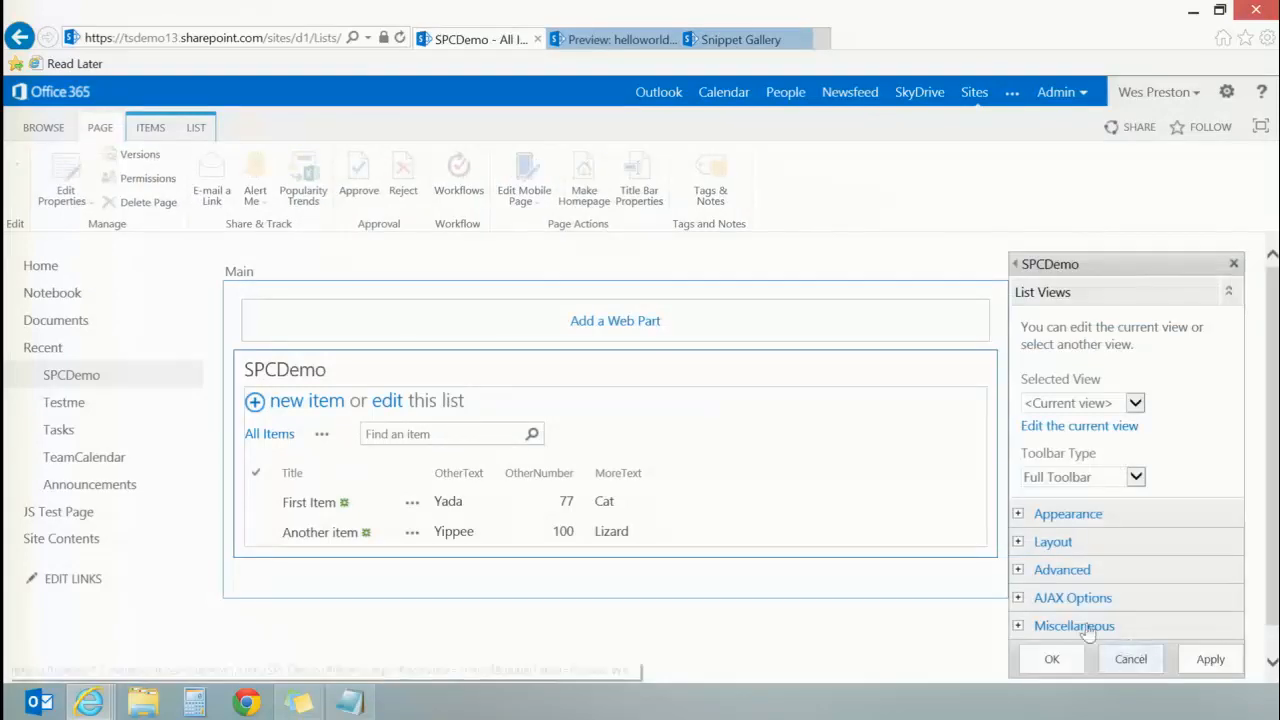
# Step: Set the web part's JS Link under Miscellaneous to ~site/_catalogs/masterpage/csr_overridable_demo1.js, accept the properties and stop editing the page
pyautogui.click(1017, 596)
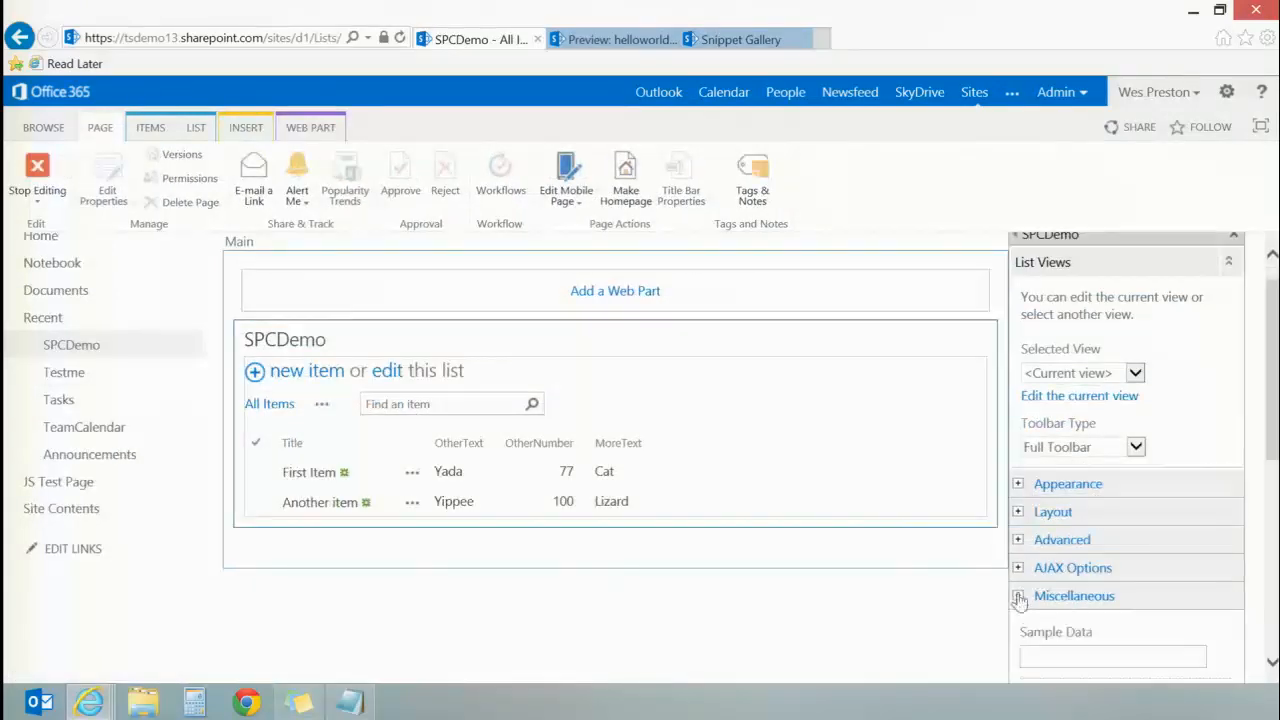
pyautogui.scroll(-1, 1104, 544)
pyautogui.scroll(-5, 1117, 550)
pyautogui.click(1119, 587)
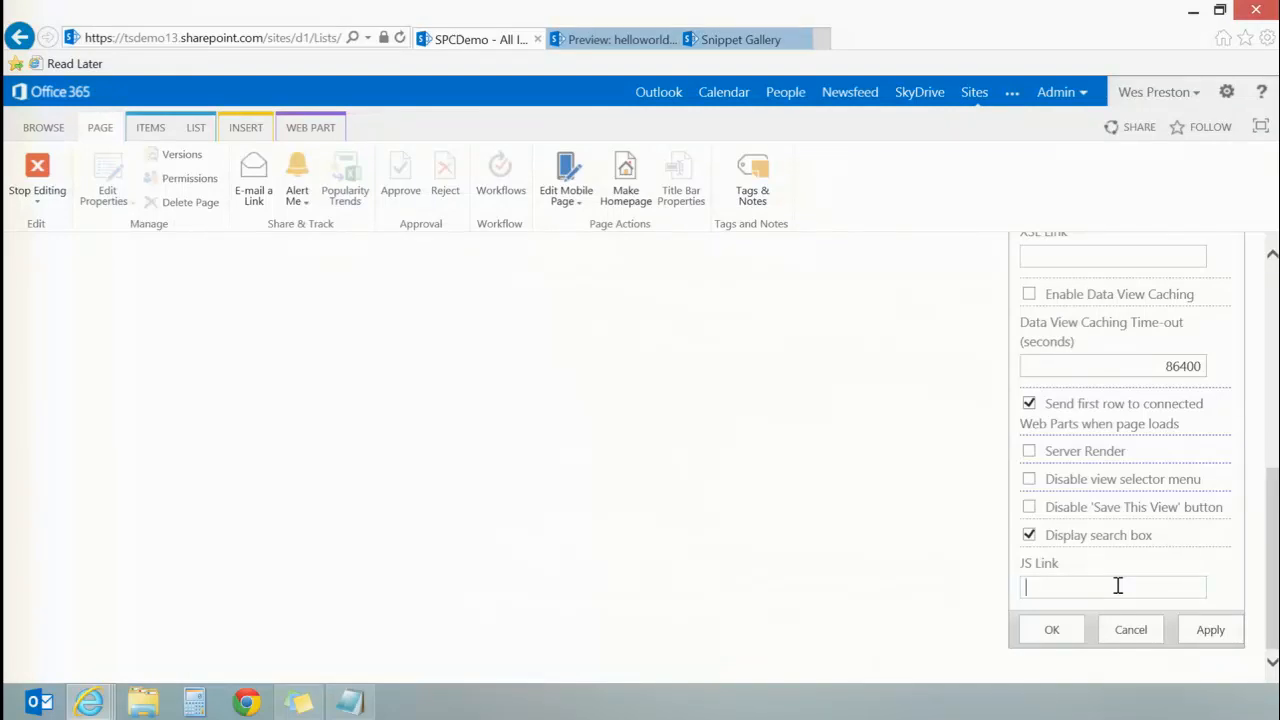
pyautogui.click(1046, 586)
pyautogui.rightClick(1130, 589)
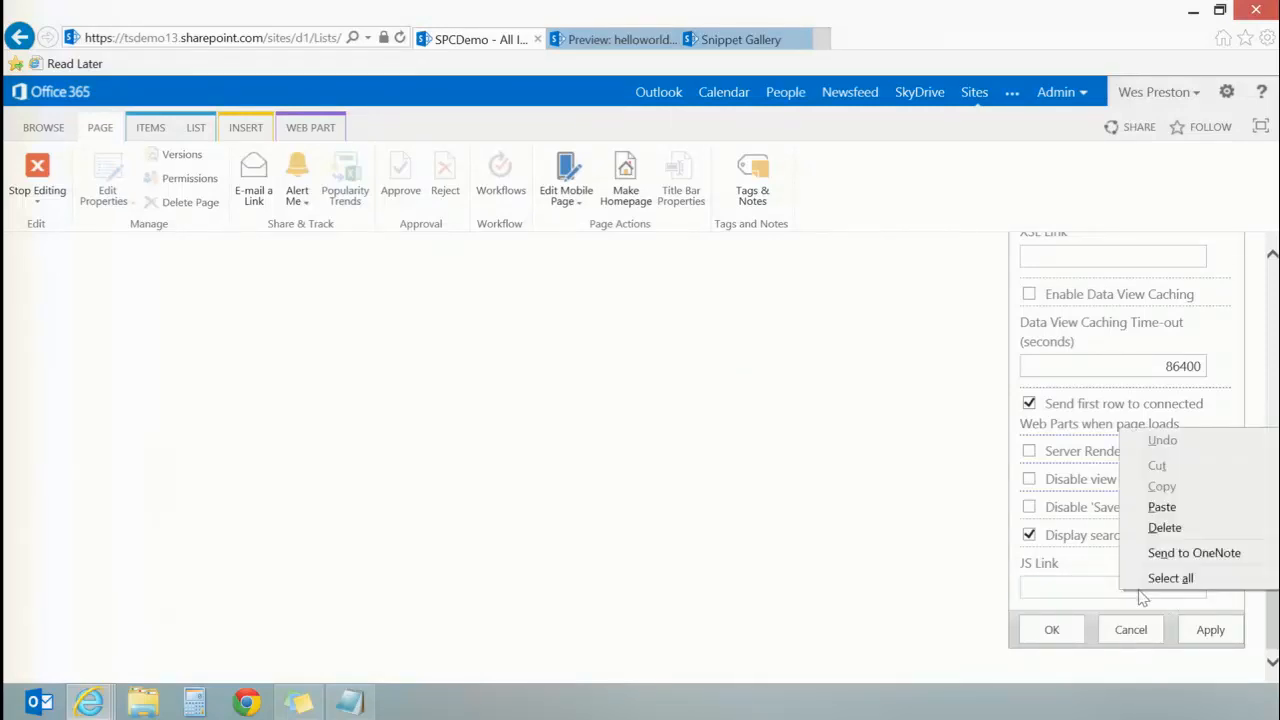
pyautogui.click(1168, 506)
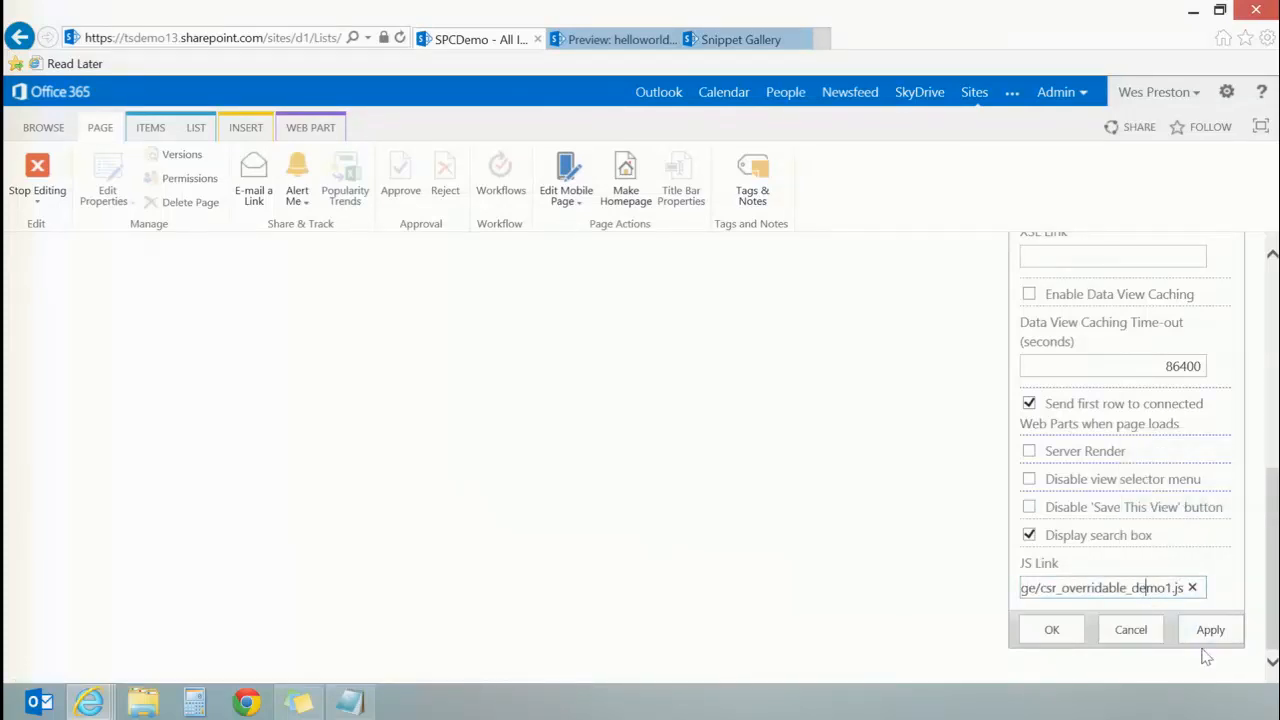
pyautogui.press('Left')
pyautogui.press('Left')
pyautogui.press('Left')
pyautogui.press('Left')
pyautogui.press('Left')
pyautogui.press('Left')
pyautogui.press('Left')
pyautogui.press('Left')
pyautogui.press('Left')
pyautogui.press('Left')
pyautogui.press('Left')
pyautogui.press('Left')
pyautogui.press('Left')
pyautogui.press('Left')
pyautogui.press('Left')
pyautogui.press('Left')
pyautogui.press('Left')
pyautogui.press('Left')
pyautogui.press('Left')
pyautogui.press('Left')
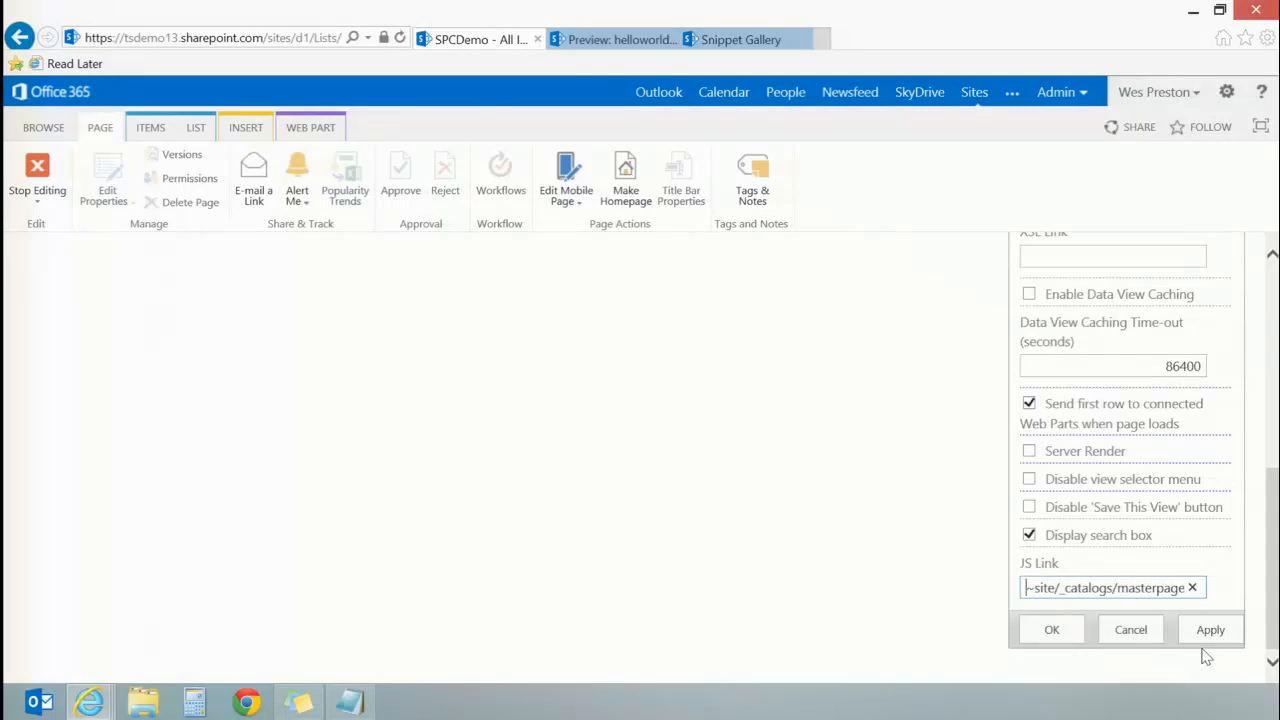
pyautogui.click(1052, 630)
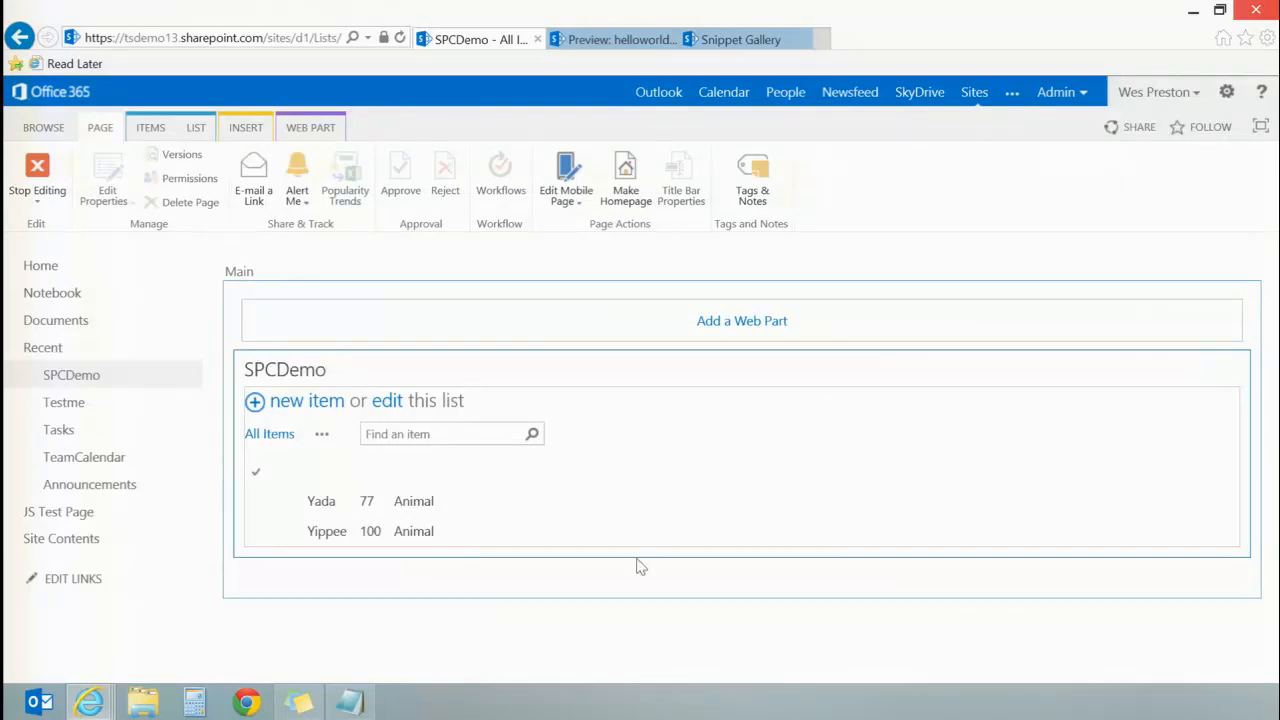
pyautogui.click(40, 172)
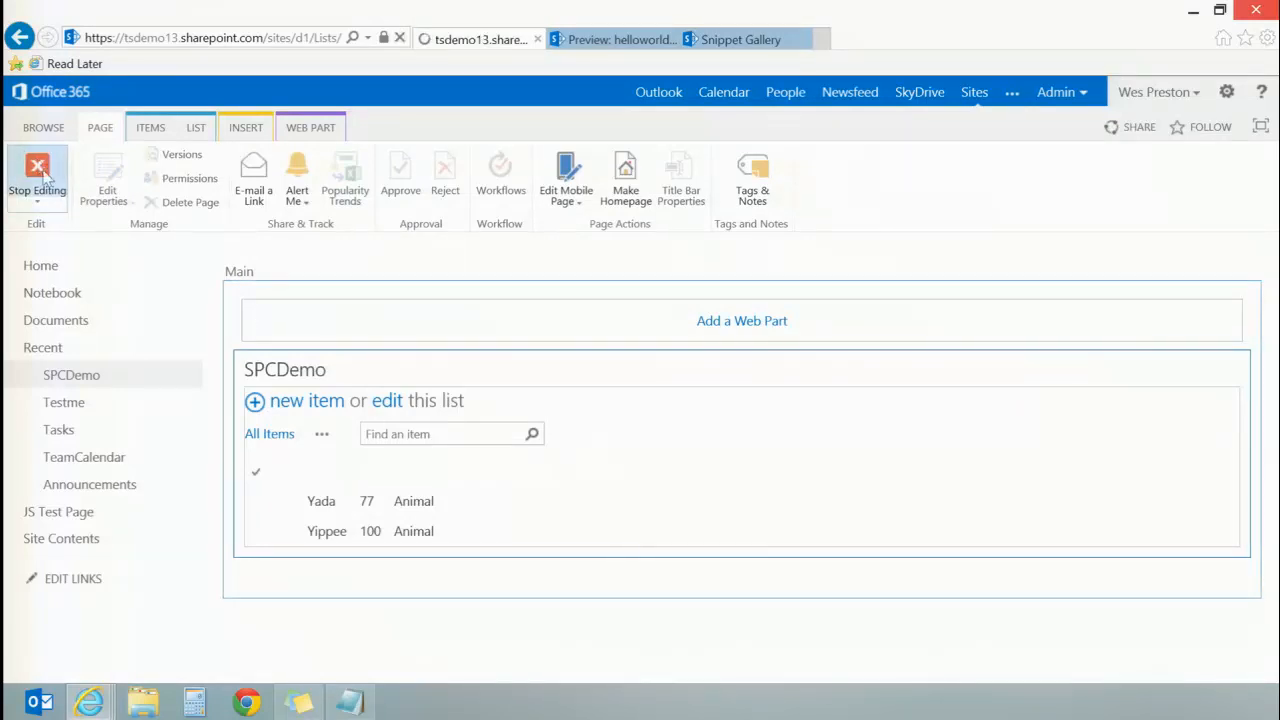